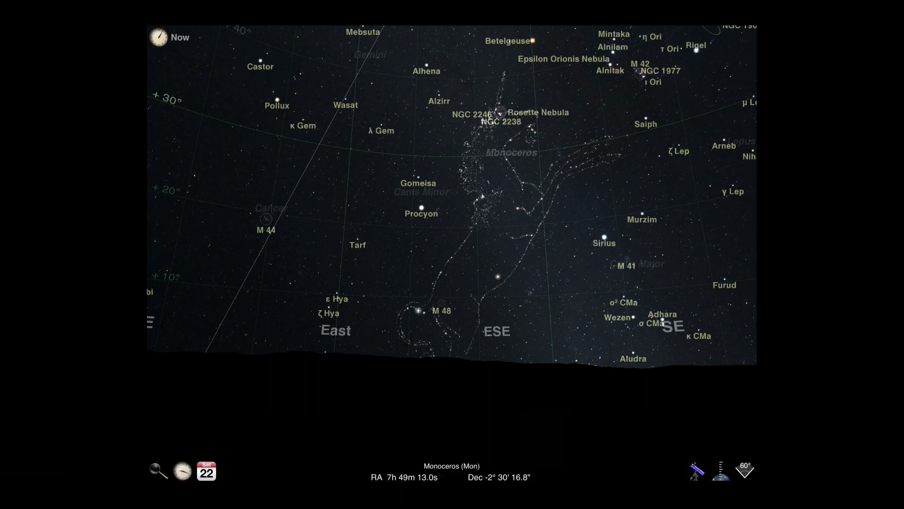
# - Show the Stars category of the object browser with star lists, constellations and catalogs
pyautogui.click(159, 471)
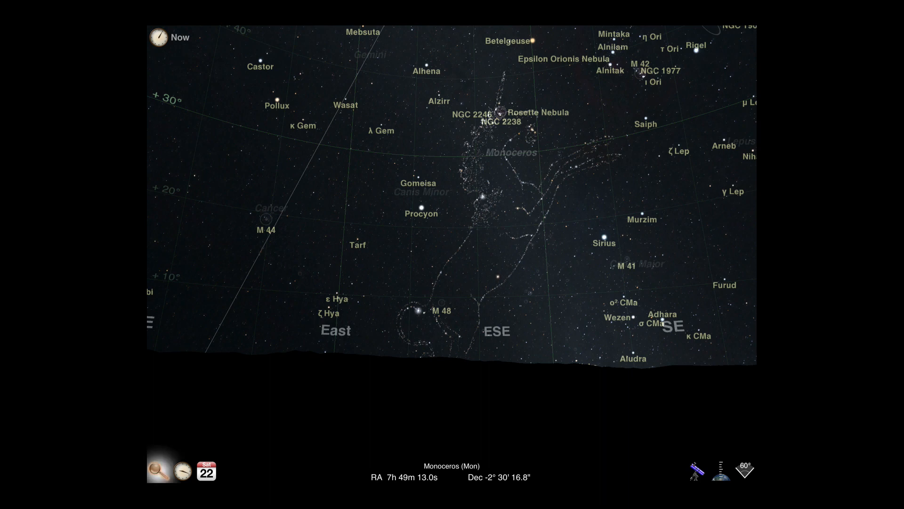
pyautogui.click(252, 181)
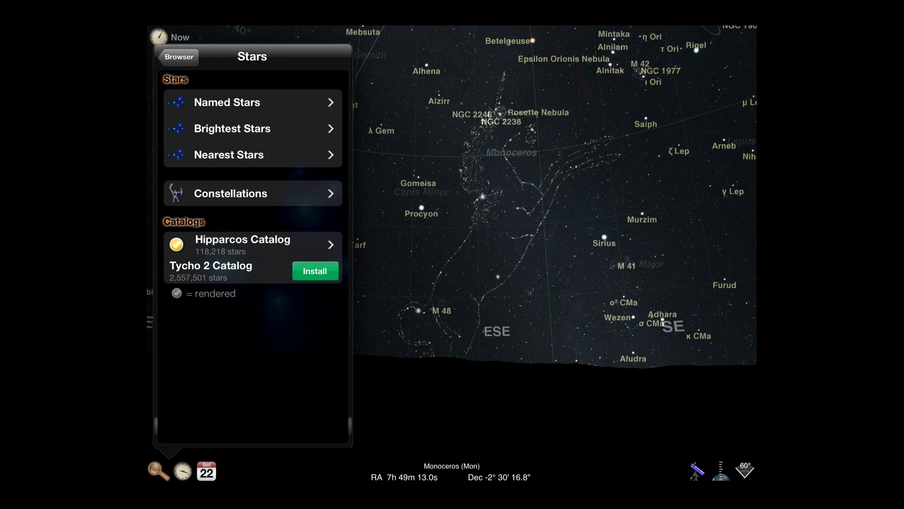
# - Select Betelgeuse from the Brightest Stars list and show its detail page
pyautogui.click(252, 128)
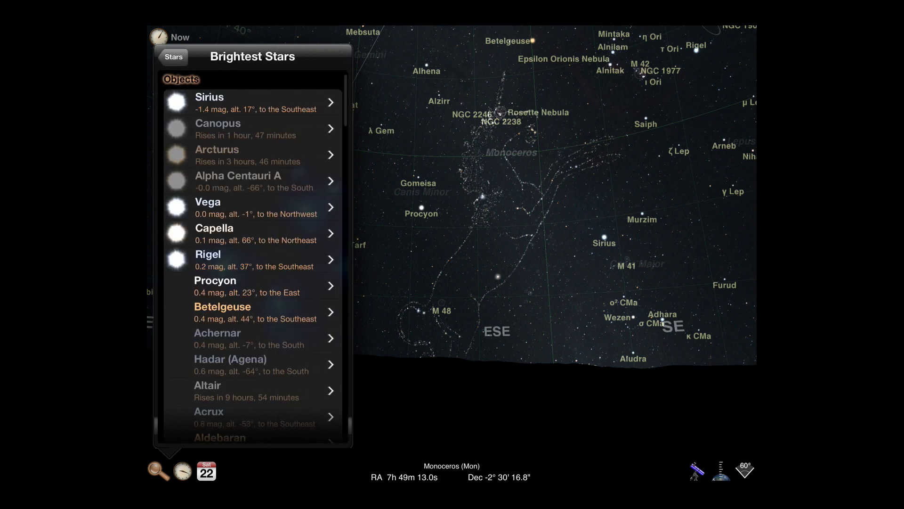
pyautogui.scroll(-5, 252, 247)
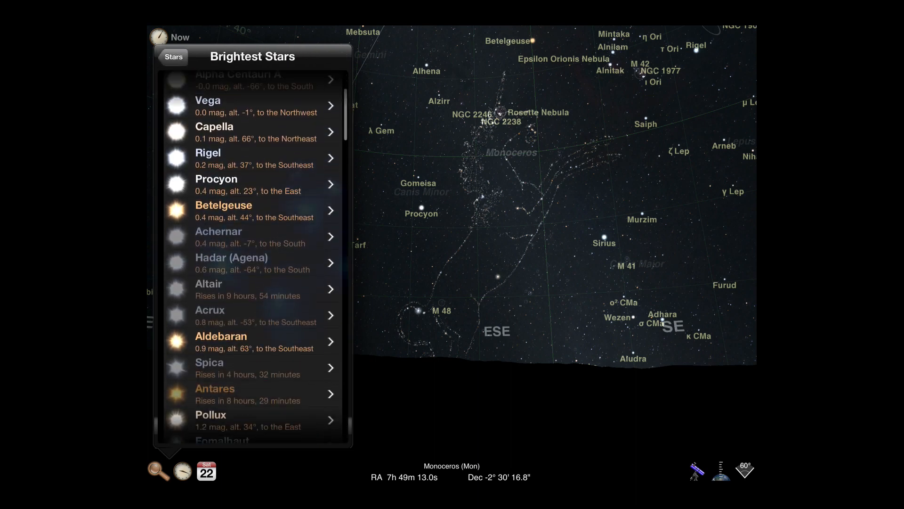
pyautogui.scroll(-2, 252, 248)
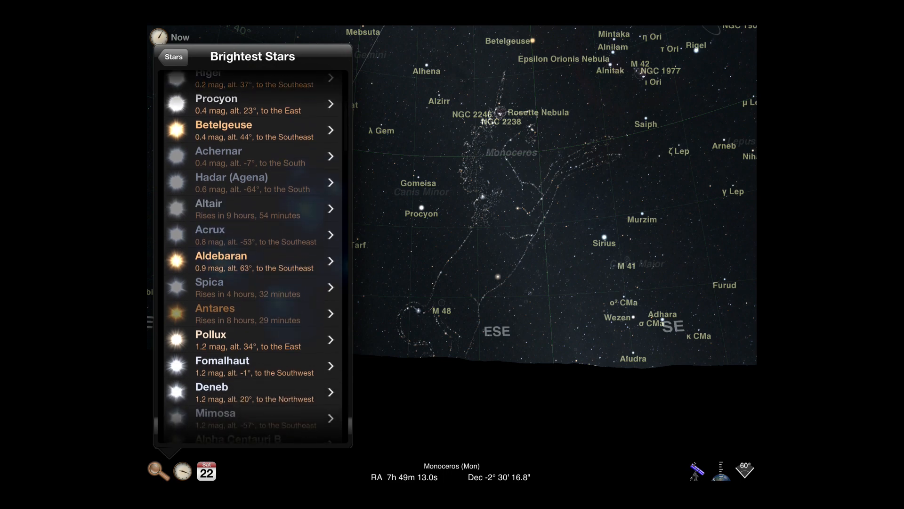
pyautogui.click(252, 130)
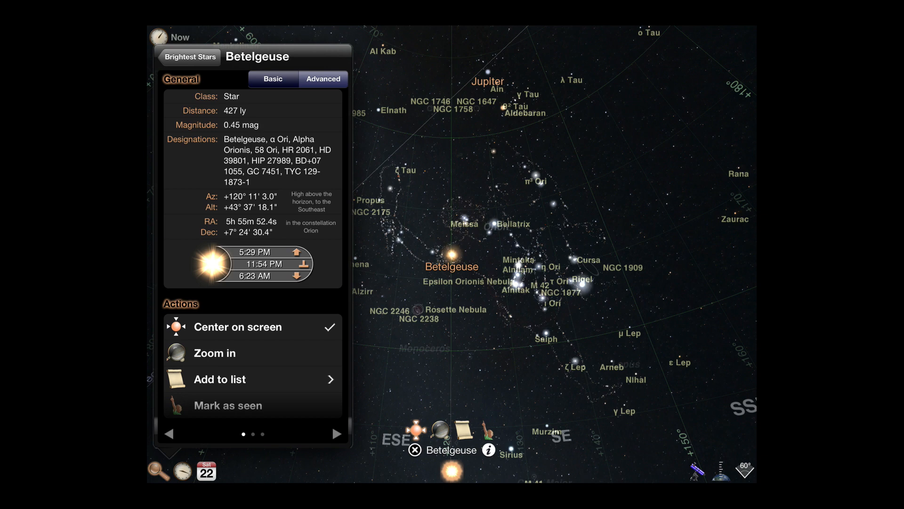
pyautogui.click(323, 78)
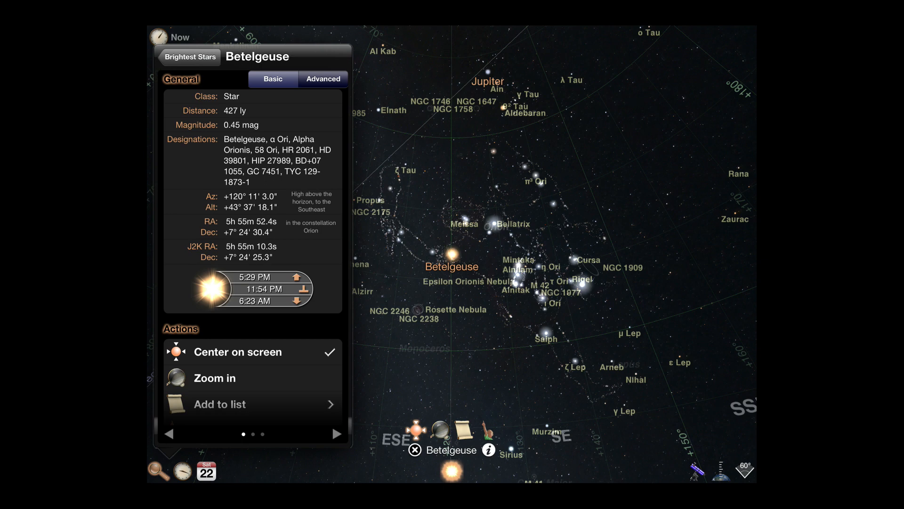
pyautogui.scroll(-2, 253, 318)
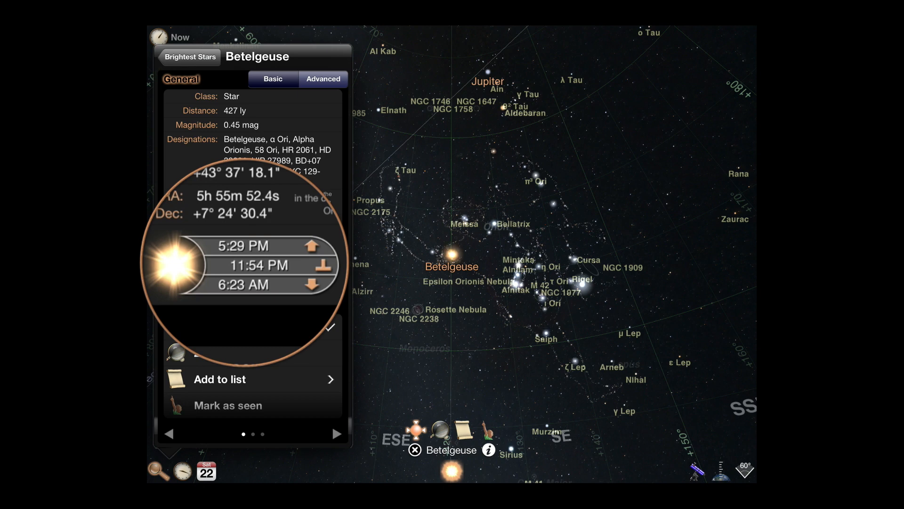
pyautogui.scroll(-5, 253, 282)
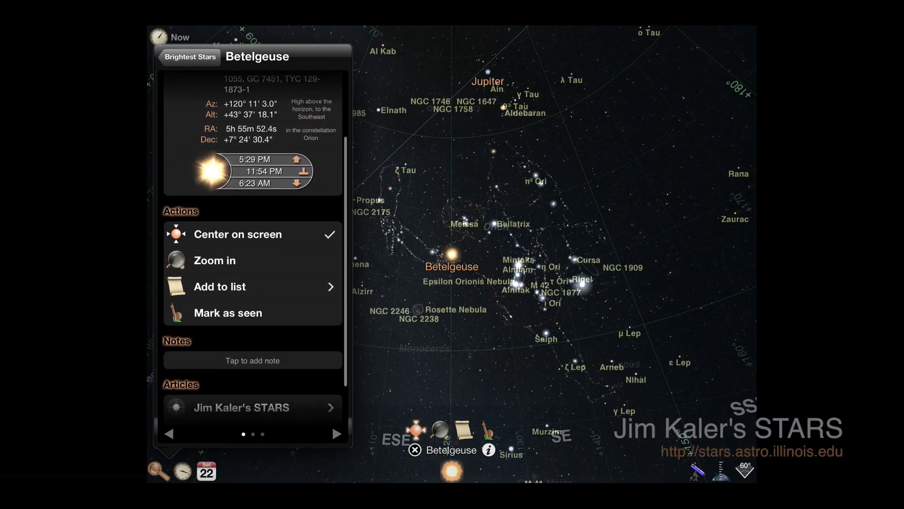
pyautogui.scroll(-1, 253, 283)
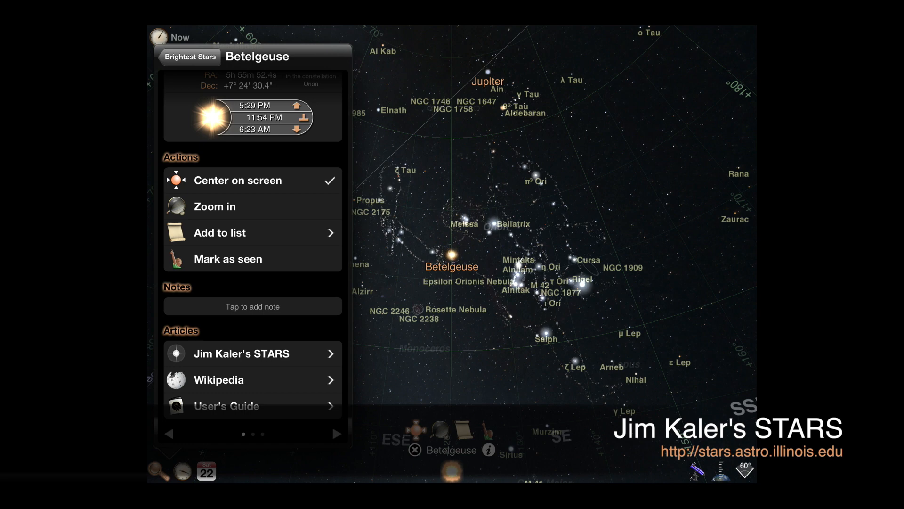
pyautogui.click(242, 354)
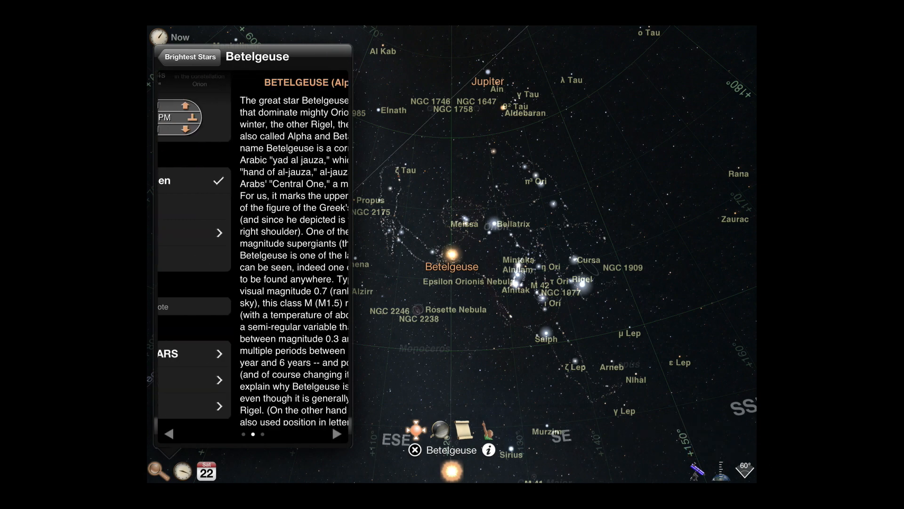
pyautogui.click(332, 425)
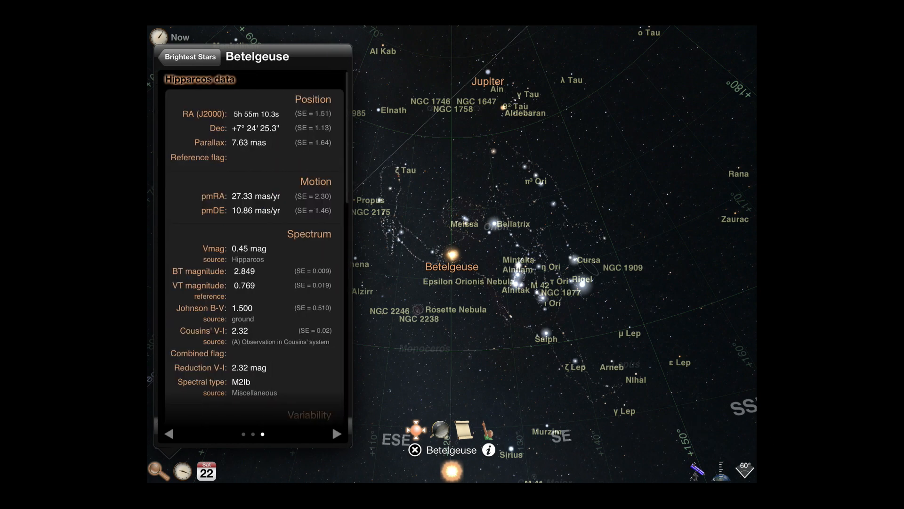
pyautogui.scroll(-4, 332, 425)
pyautogui.scroll(-4, 332, 424)
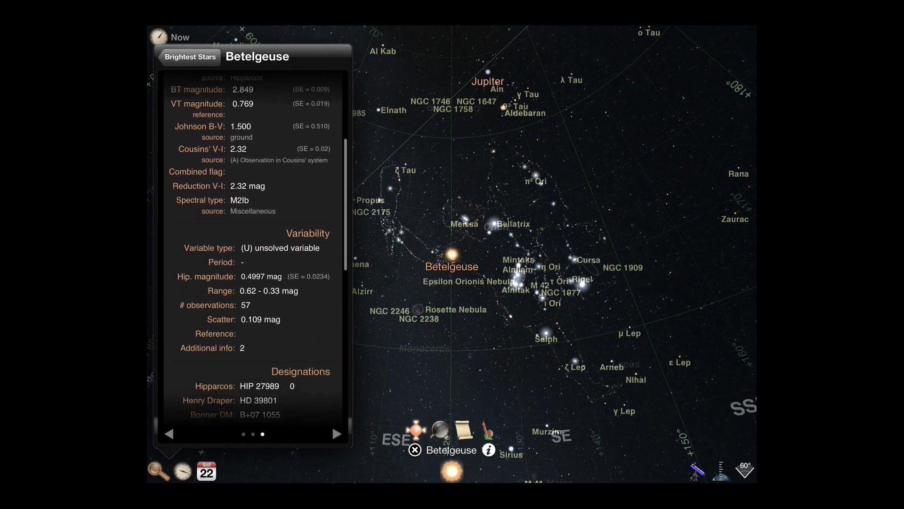
pyautogui.scroll(-2, 332, 425)
pyautogui.moveTo(283, 282); pyautogui.dragTo(332, 283)
pyautogui.click(332, 433)
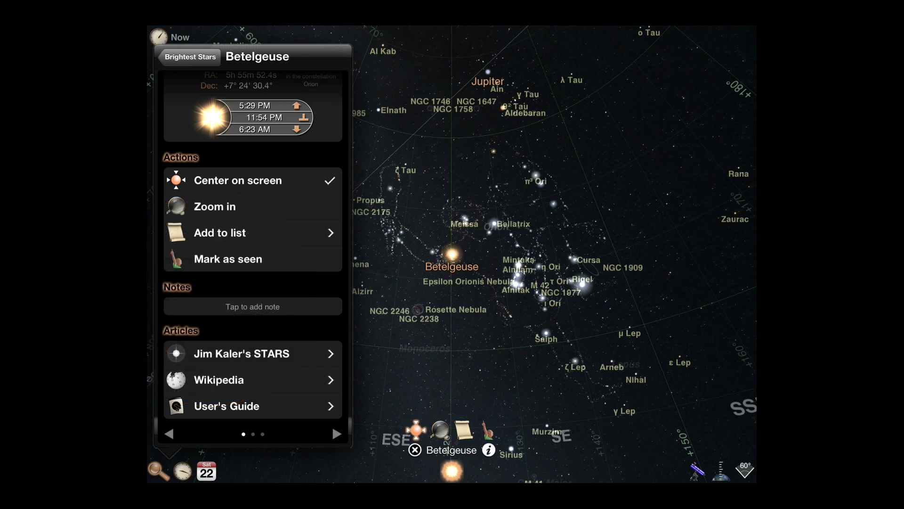
# - Browse the Constellations list, then return to the main browser categories
pyautogui.click(190, 57)
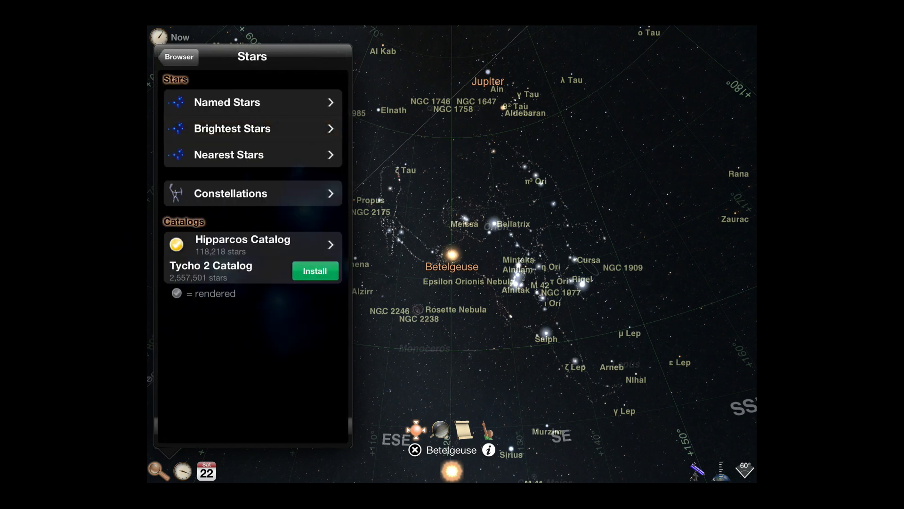
pyautogui.click(252, 193)
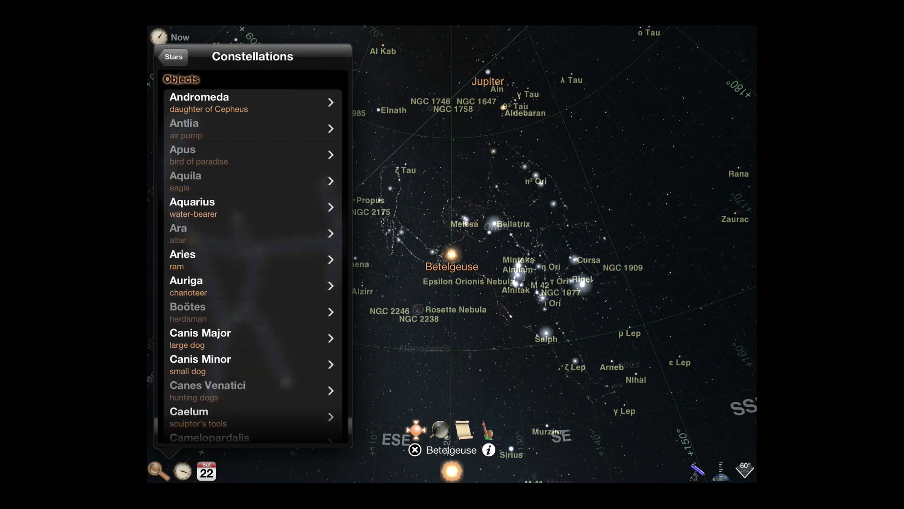
pyautogui.scroll(-1, 251, 282)
pyautogui.scroll(-3, 252, 254)
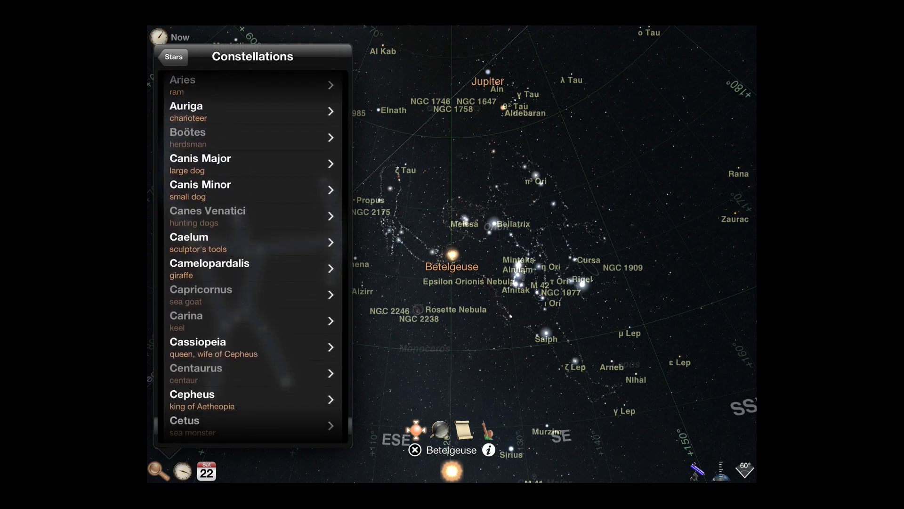
pyautogui.click(174, 57)
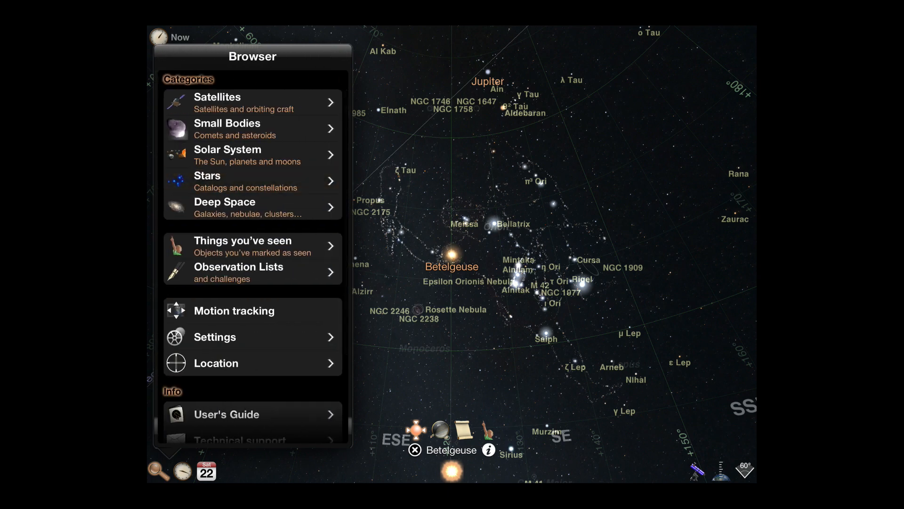
# - In Settings, keep constellation figures as artwork images at maximum brightness
pyautogui.click(253, 337)
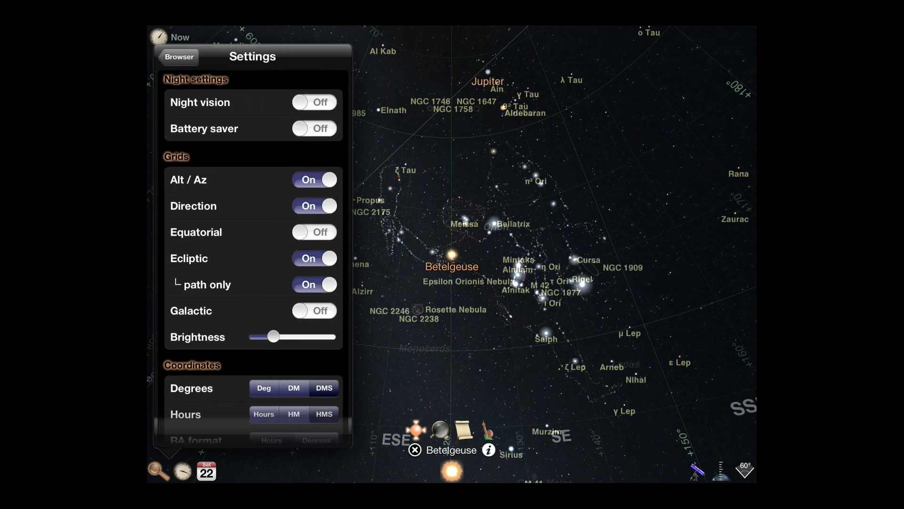
pyautogui.scroll(-5, 253, 254)
pyautogui.scroll(-5, 253, 255)
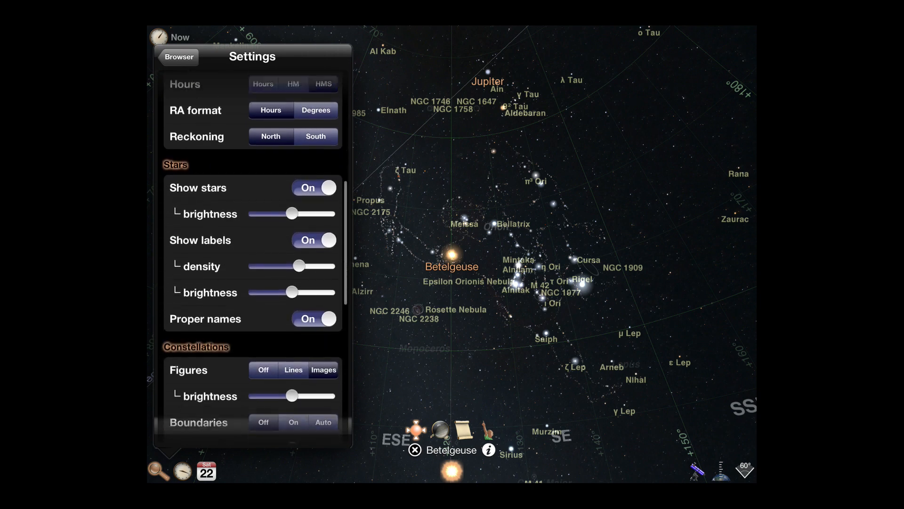
pyautogui.scroll(-3, 254, 254)
pyautogui.scroll(-2, 253, 255)
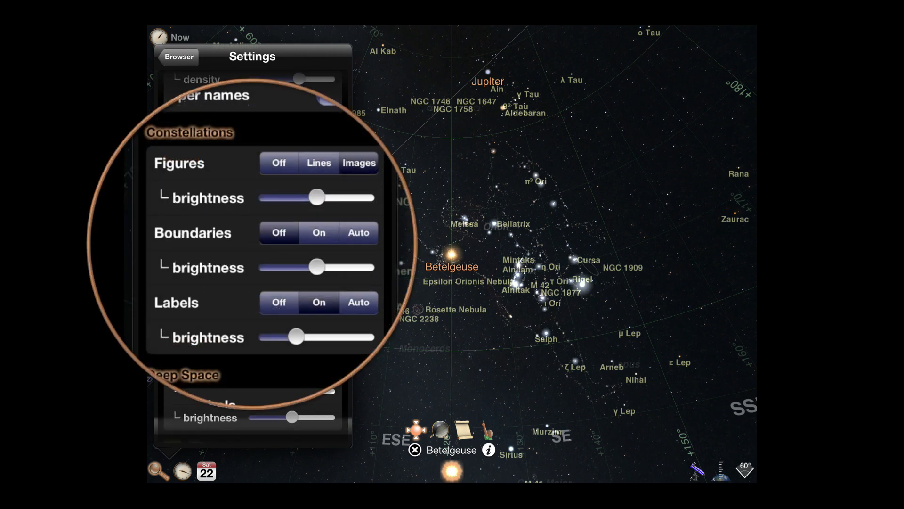
pyautogui.click(319, 163)
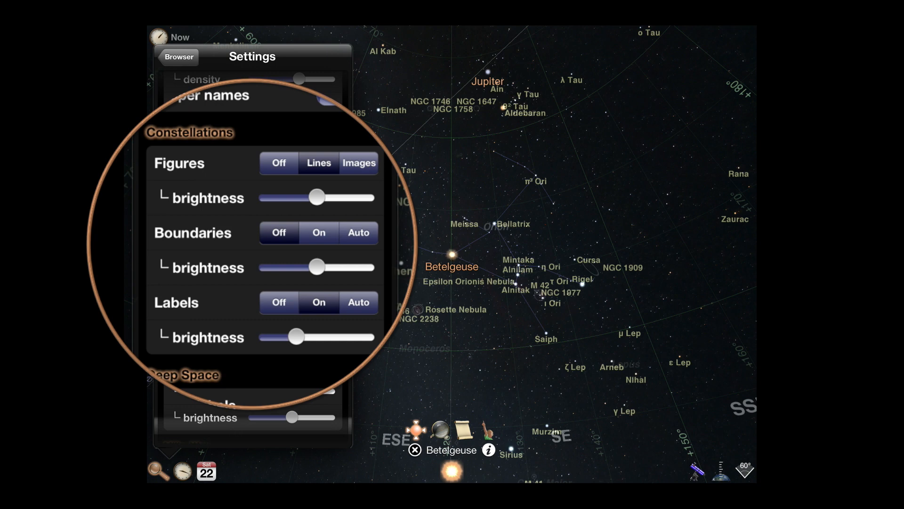
pyautogui.click(360, 163)
pyautogui.moveTo(317, 198); pyautogui.dragTo(363, 197)
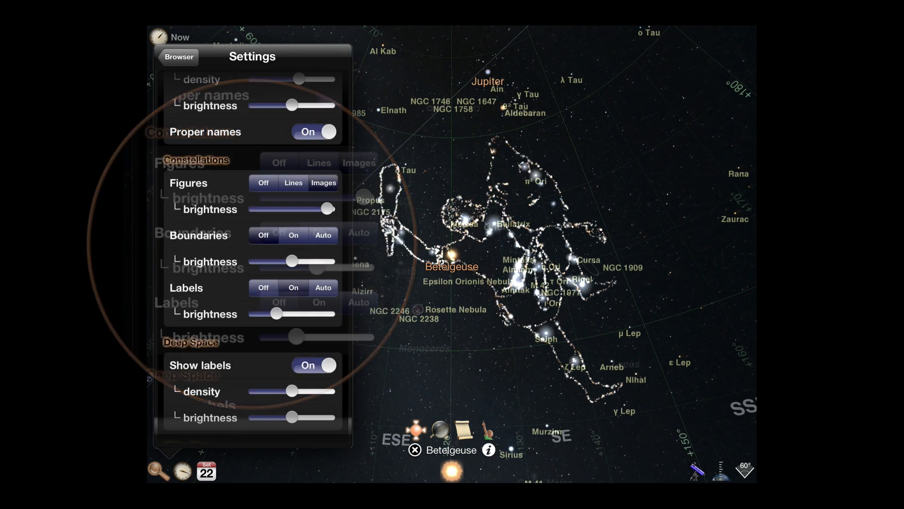
# - Leave Settings and close the browser to show only the Orion sky view
pyautogui.click(179, 57)
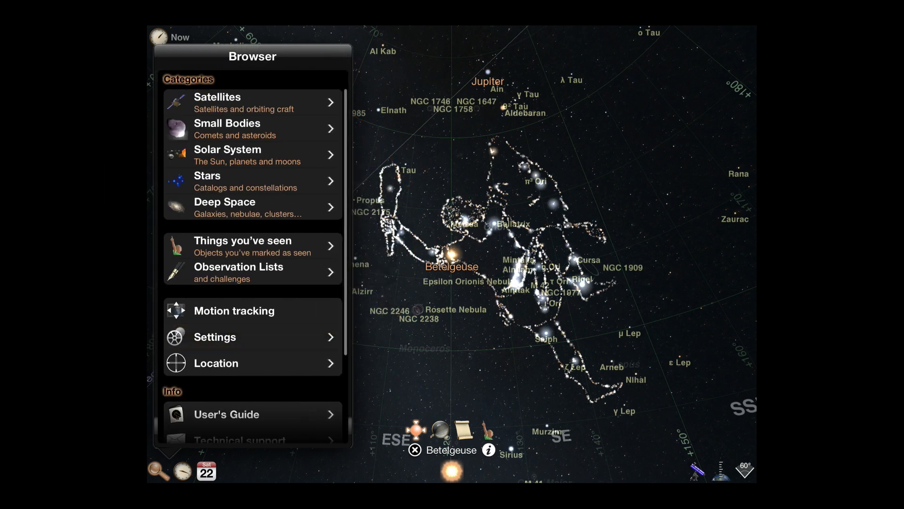
pyautogui.click(158, 471)
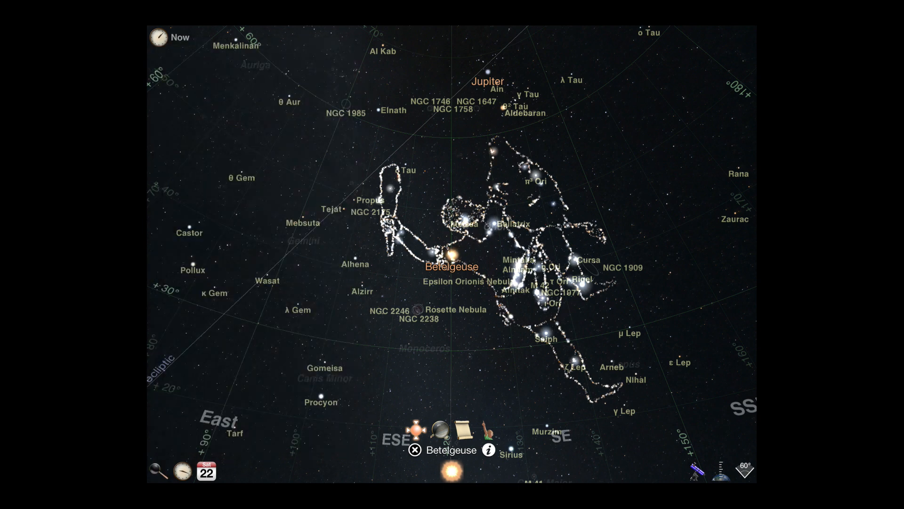
# - Install the Tycho 2 Catalog of 2,557,501 stars alongside Hipparcos in the Stars browser
pyautogui.click(159, 471)
pyautogui.click(252, 181)
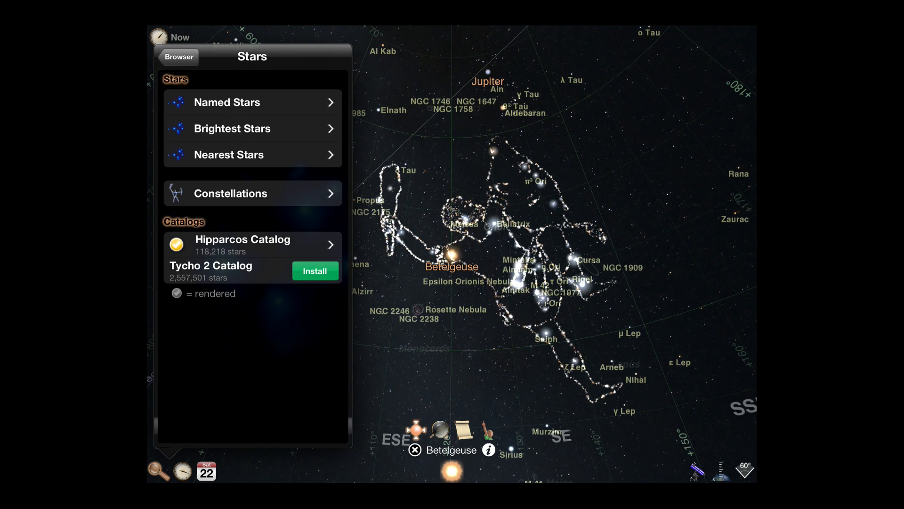
pyautogui.click(315, 270)
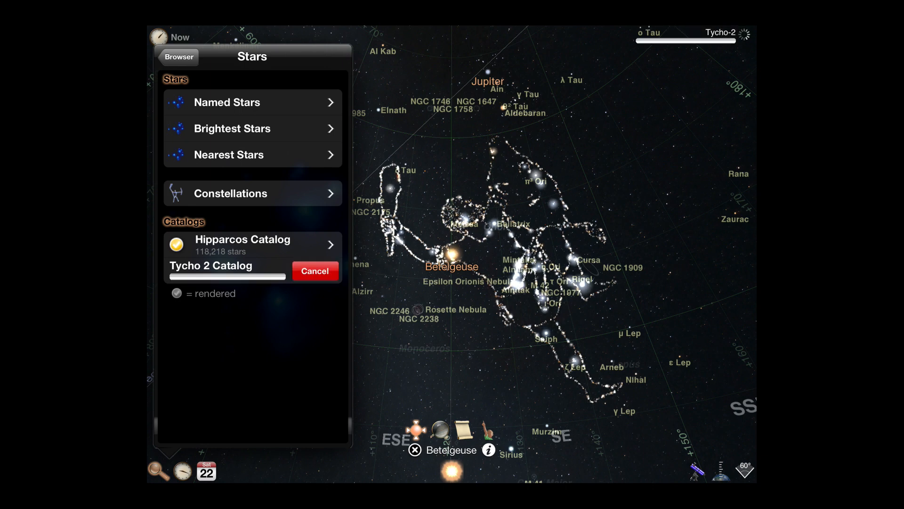
pyautogui.click(158, 470)
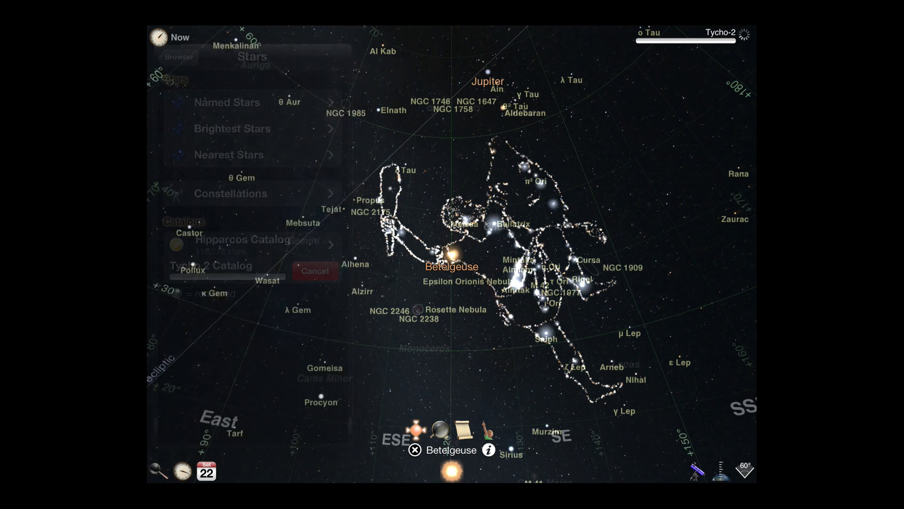
pyautogui.click(159, 470)
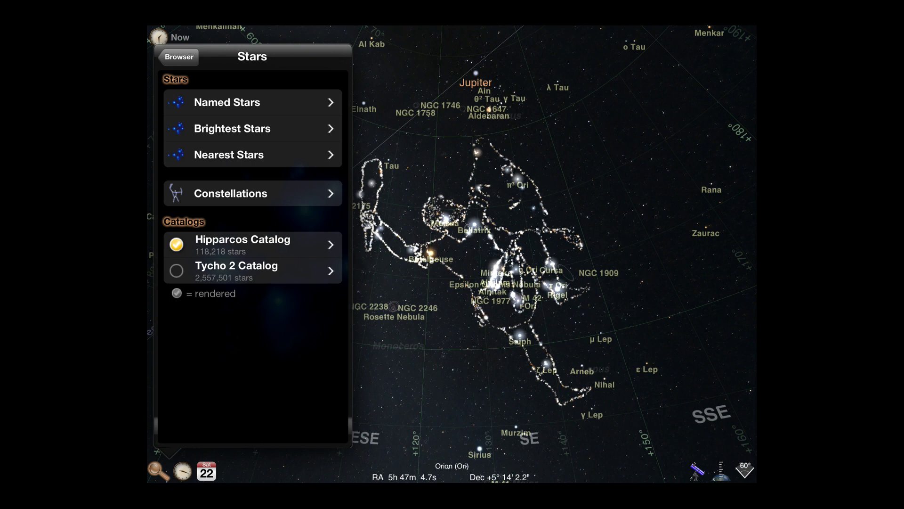
# - Render the Tycho 2 catalog, revert to Hipparcos, and return to the browser categories
pyautogui.click(236, 271)
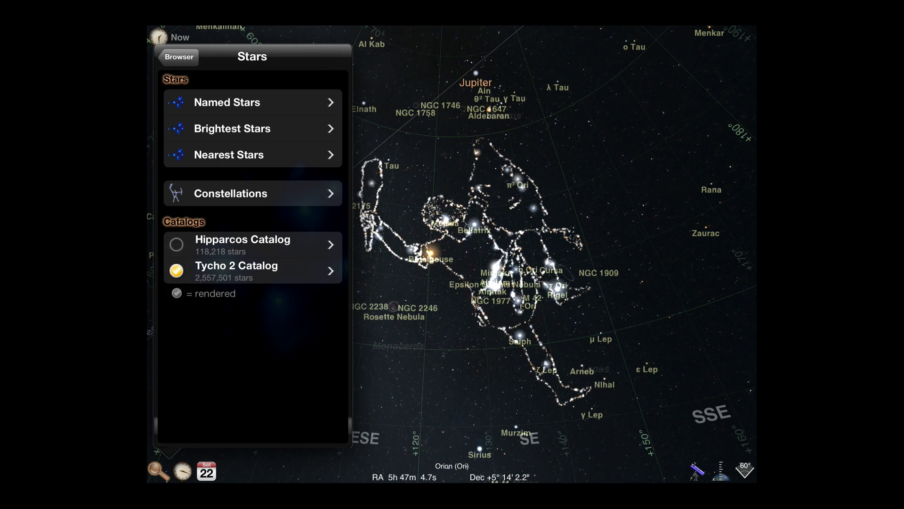
pyautogui.click(243, 244)
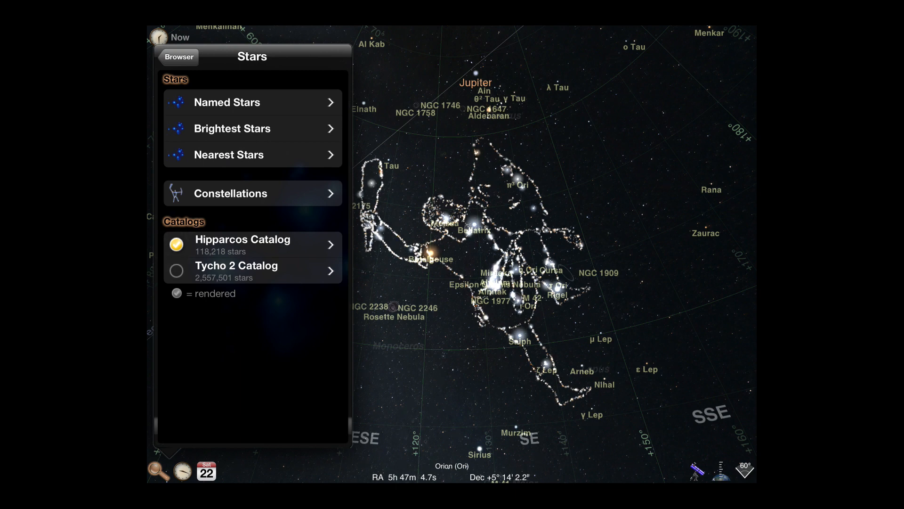
pyautogui.click(179, 56)
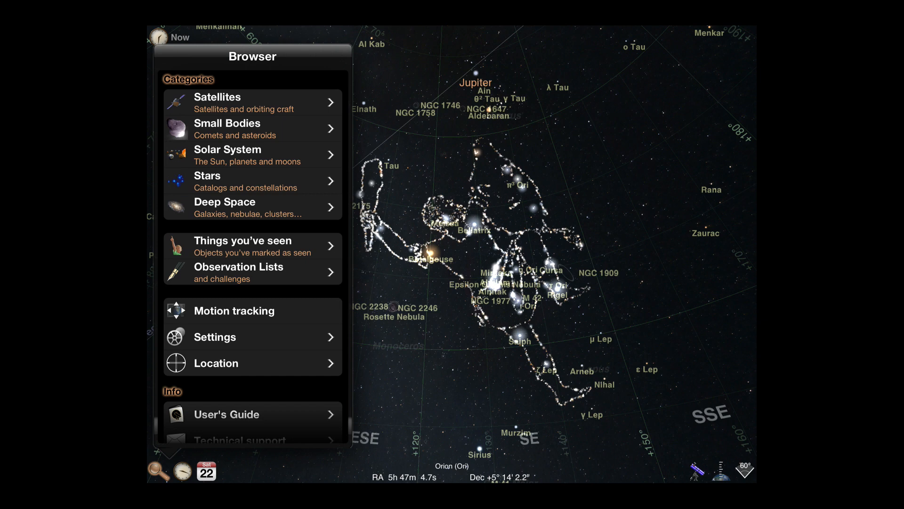
# - Select Dorian Gray Galaxy from the Hubble images and view its image zoomed in and back out
pyautogui.click(253, 208)
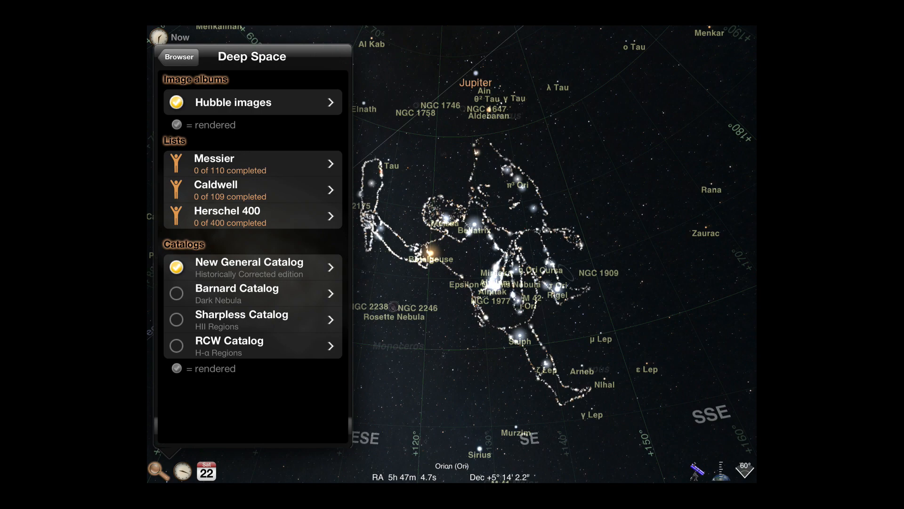
pyautogui.click(252, 102)
pyautogui.click(252, 365)
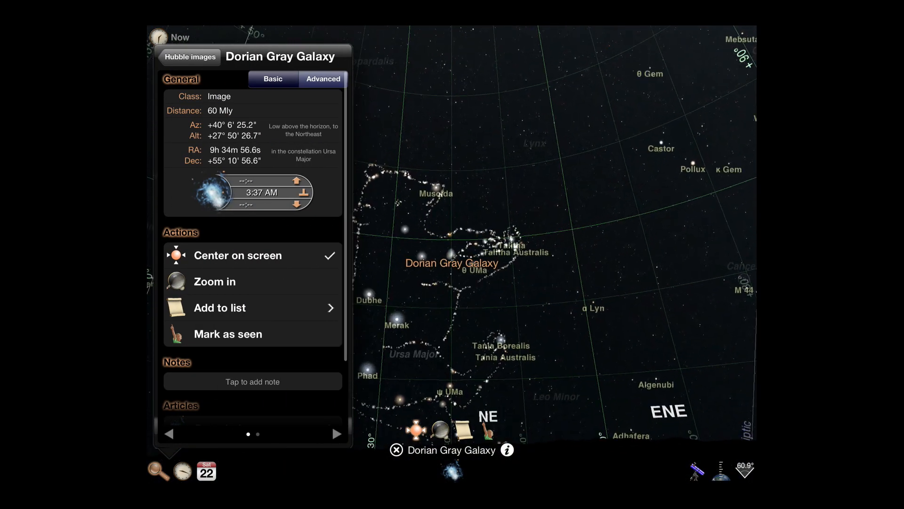
pyautogui.click(252, 281)
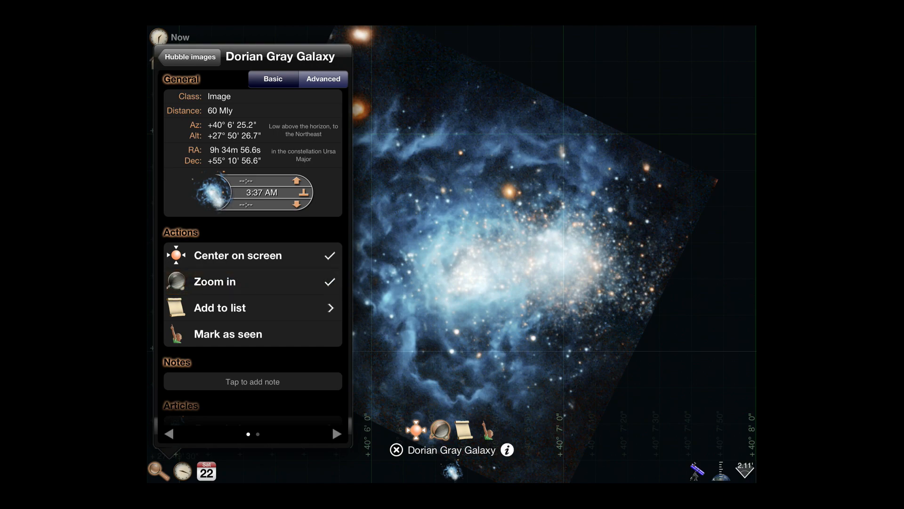
pyautogui.click(252, 281)
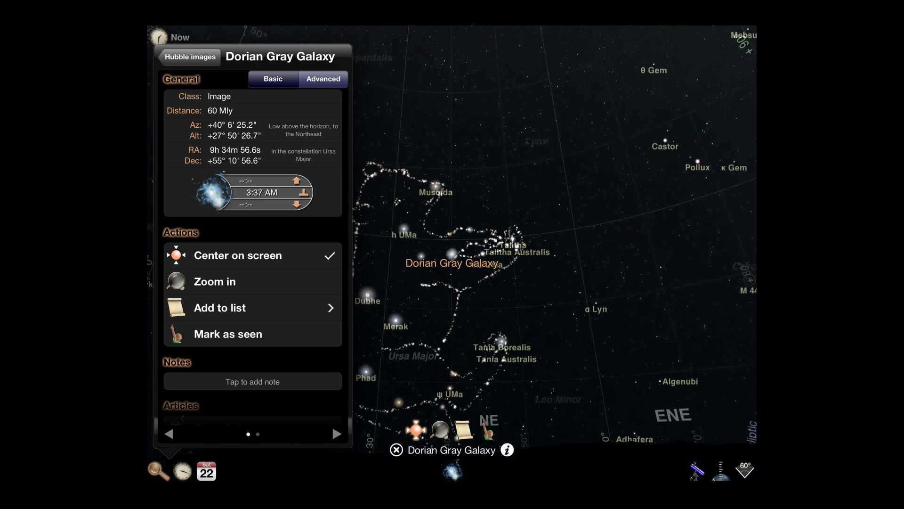
# - Close the galaxy info panel and pan the sky over to Monoceros
pyautogui.click(495, 282)
pyautogui.moveTo(636, 248); pyautogui.dragTo(318, 248)
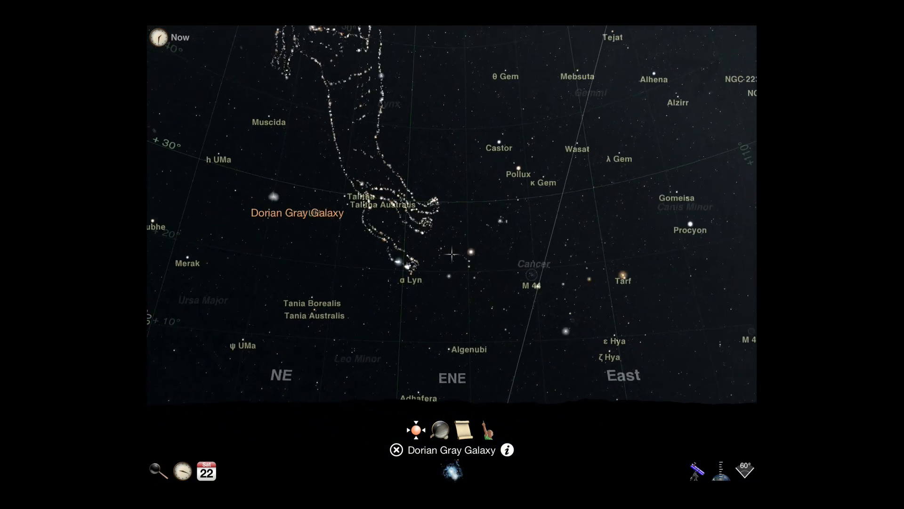
pyautogui.moveTo(636, 247); pyautogui.dragTo(354, 247)
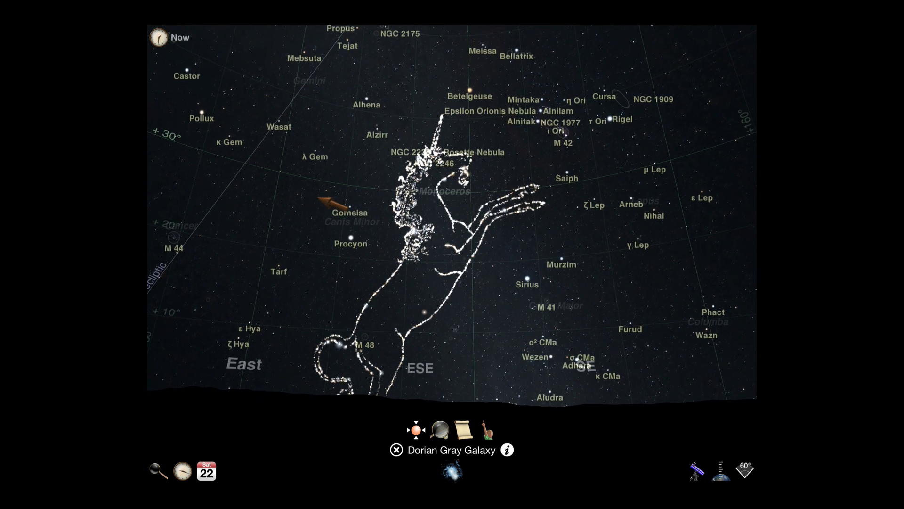
# - Render the Barnard and Sharpless catalogs, leave RCW unrendered, and list the RCW Catalog objects
pyautogui.click(159, 471)
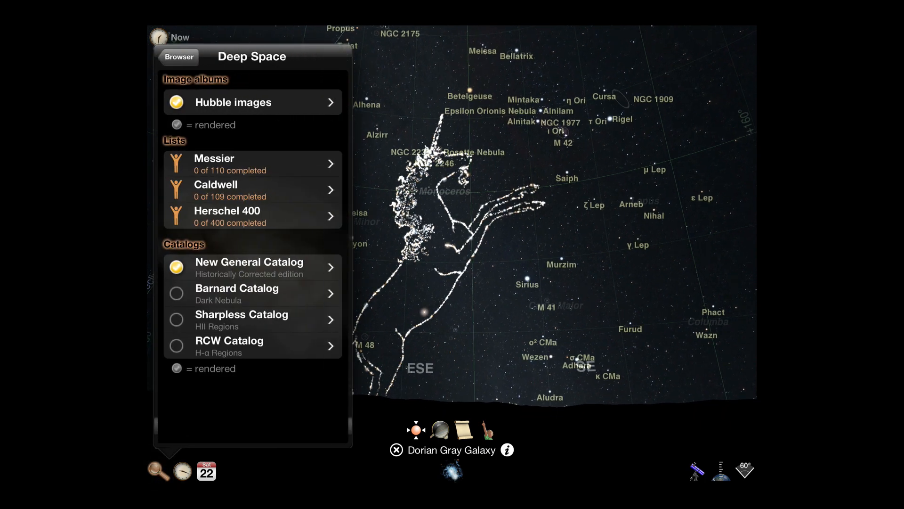
pyautogui.click(176, 292)
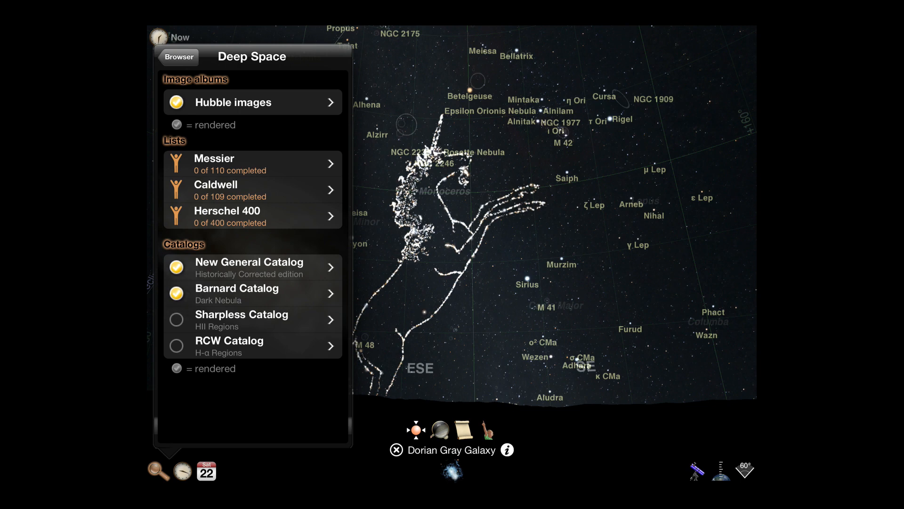
pyautogui.click(178, 320)
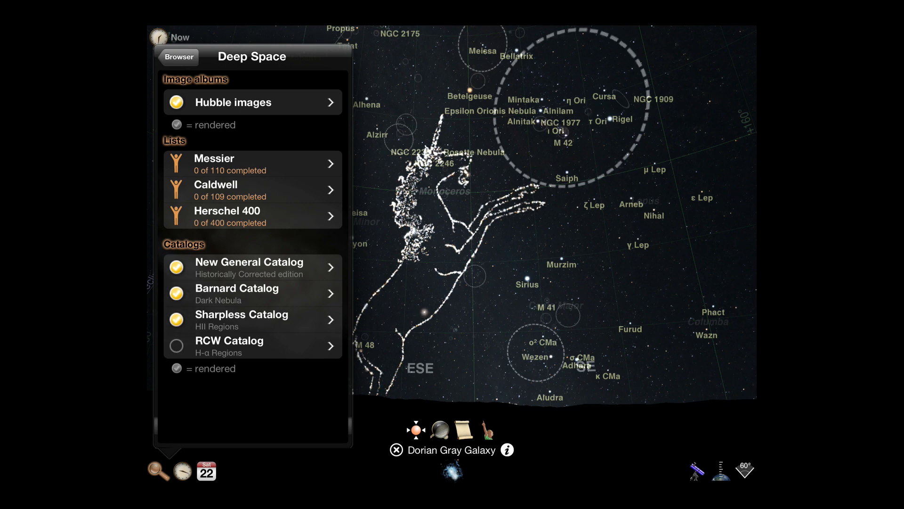
pyautogui.click(176, 345)
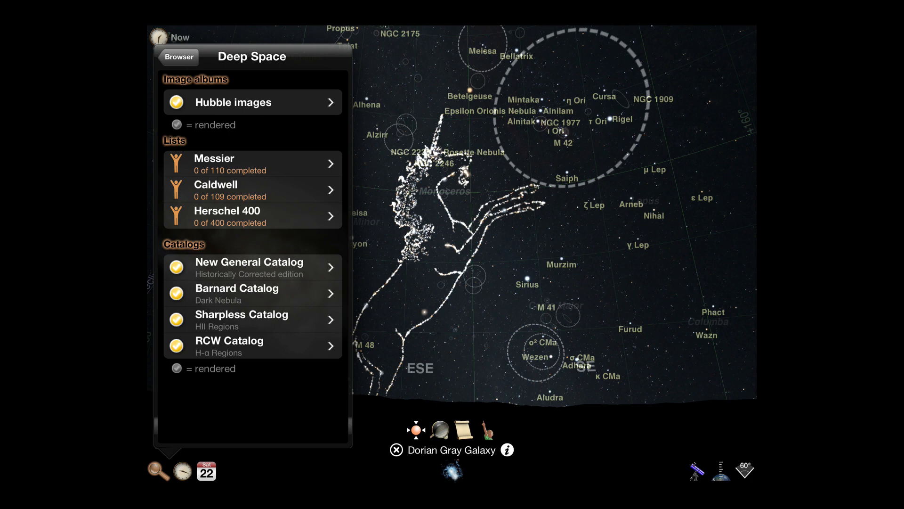
pyautogui.click(177, 346)
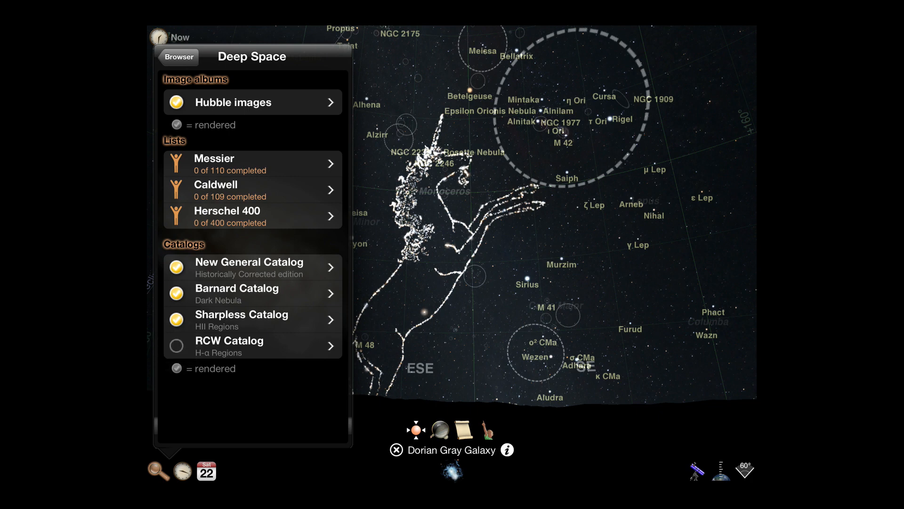
pyautogui.click(240, 345)
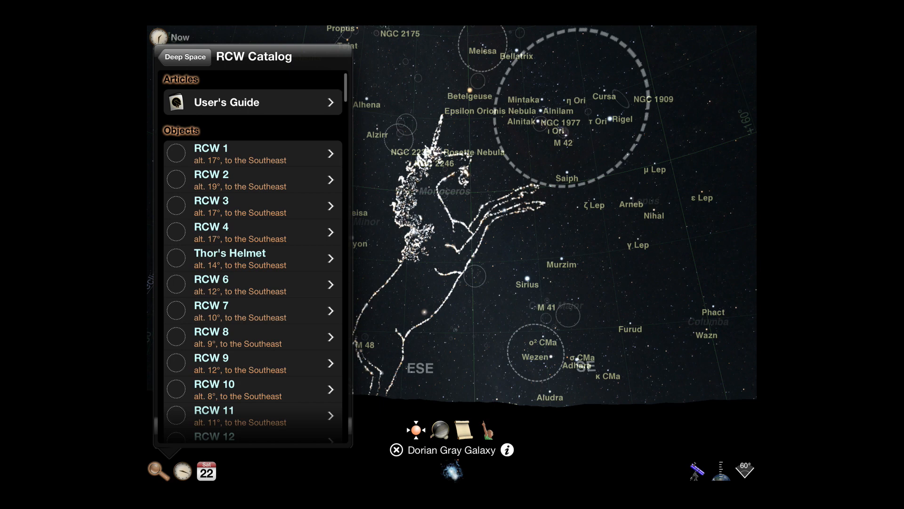
# - Centre the sky on Thor's Helmet in Canis Major and close its info panel
pyautogui.click(240, 258)
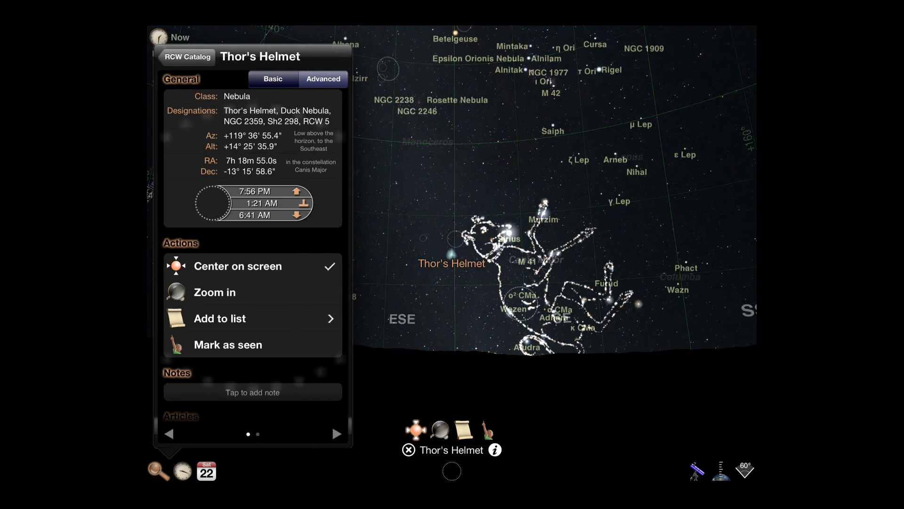
pyautogui.click(159, 471)
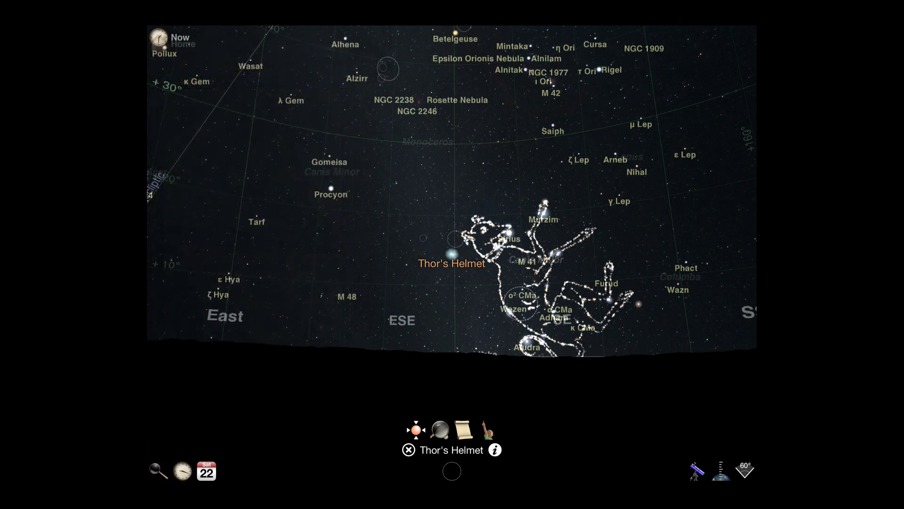